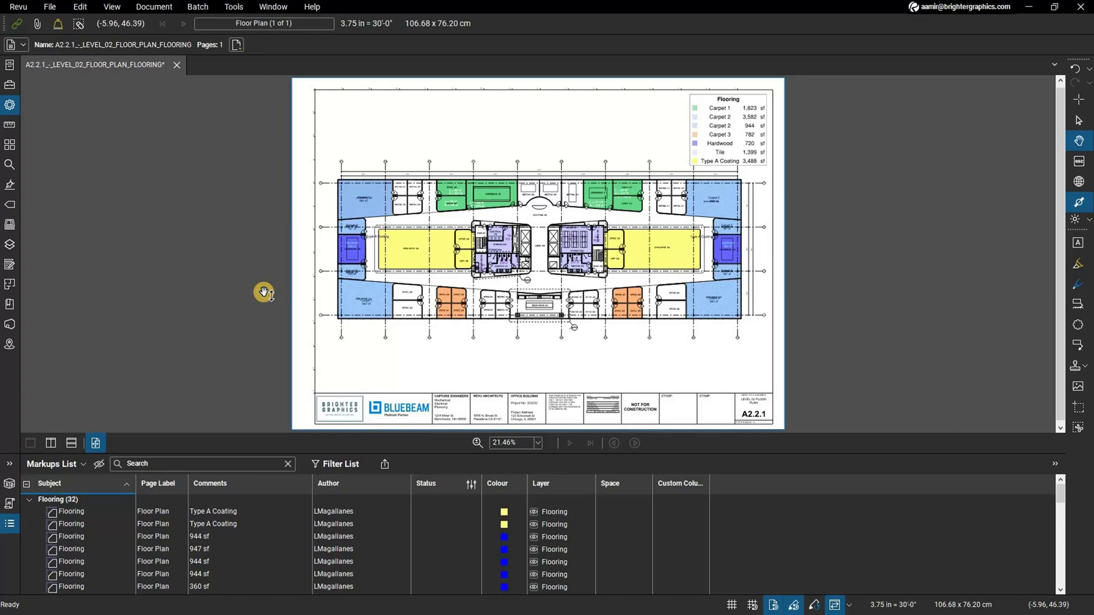
- Open the file Properties panel, inspect the Carpet 2 area measurement's properties, then deselect it
left_click(10, 106)
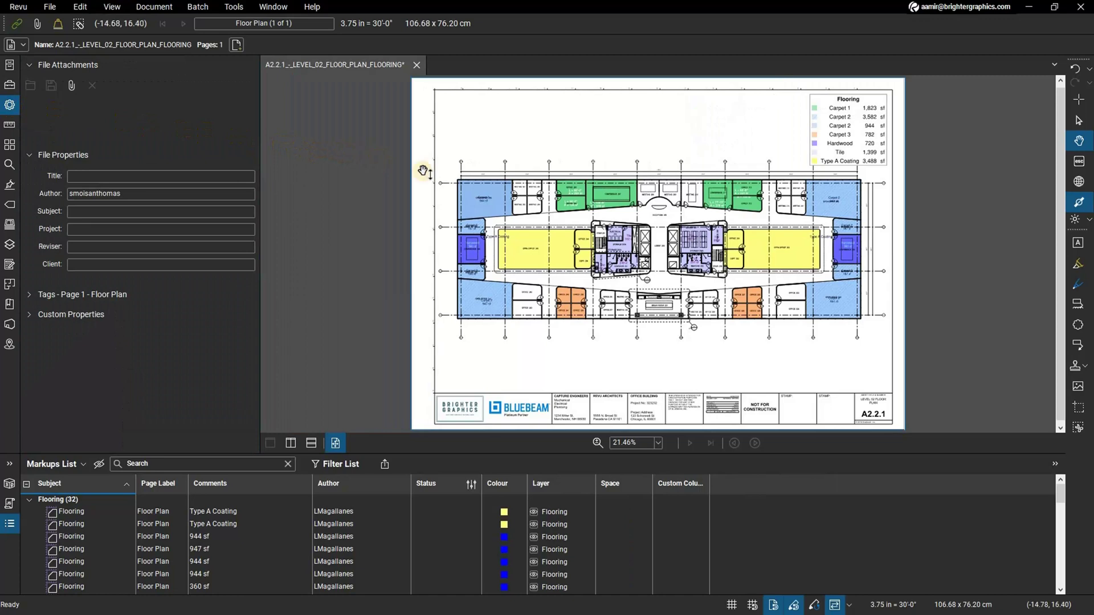
left_click(469, 191)
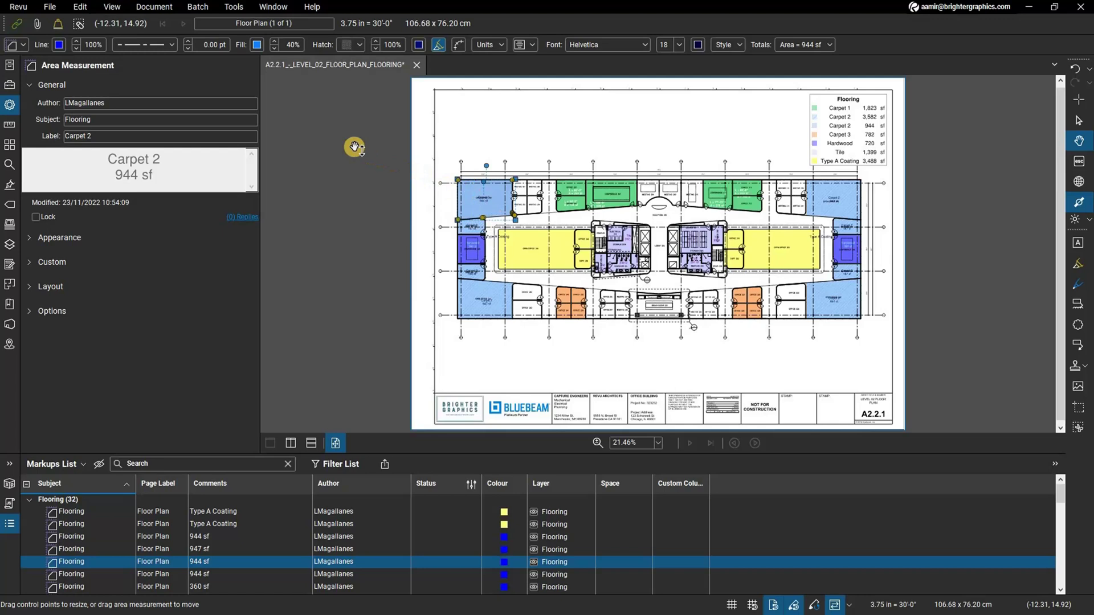
key("Escape")
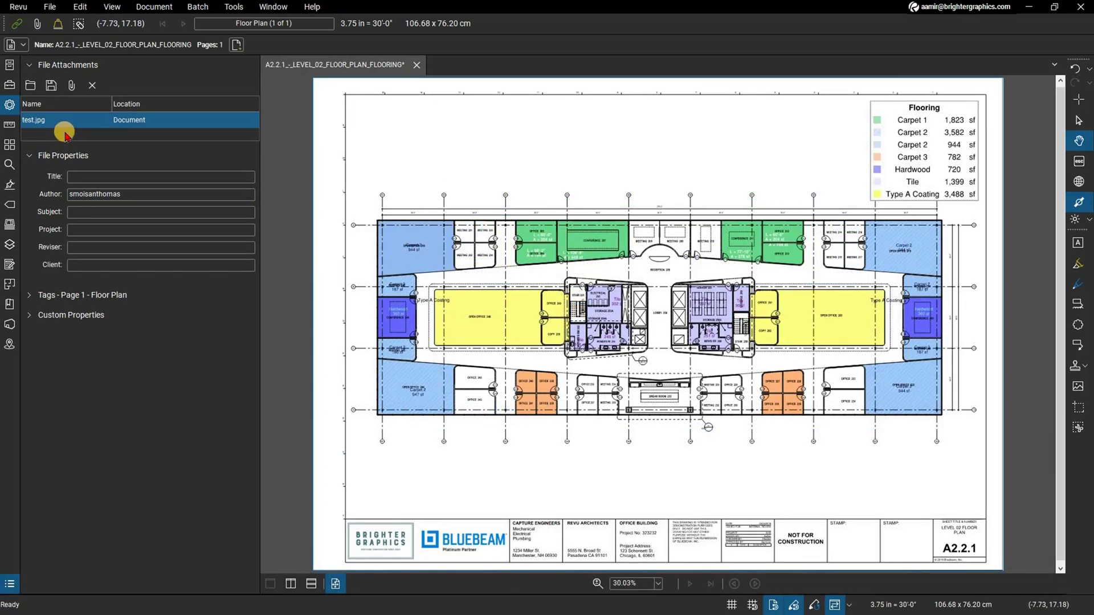
double_click(65, 120)
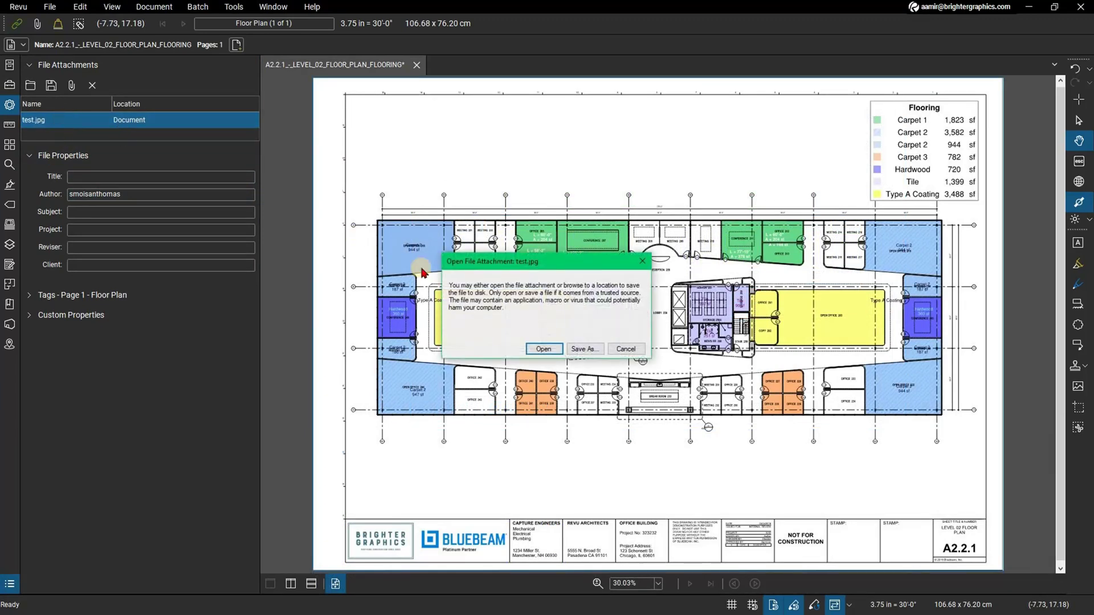
left_click(544, 348)
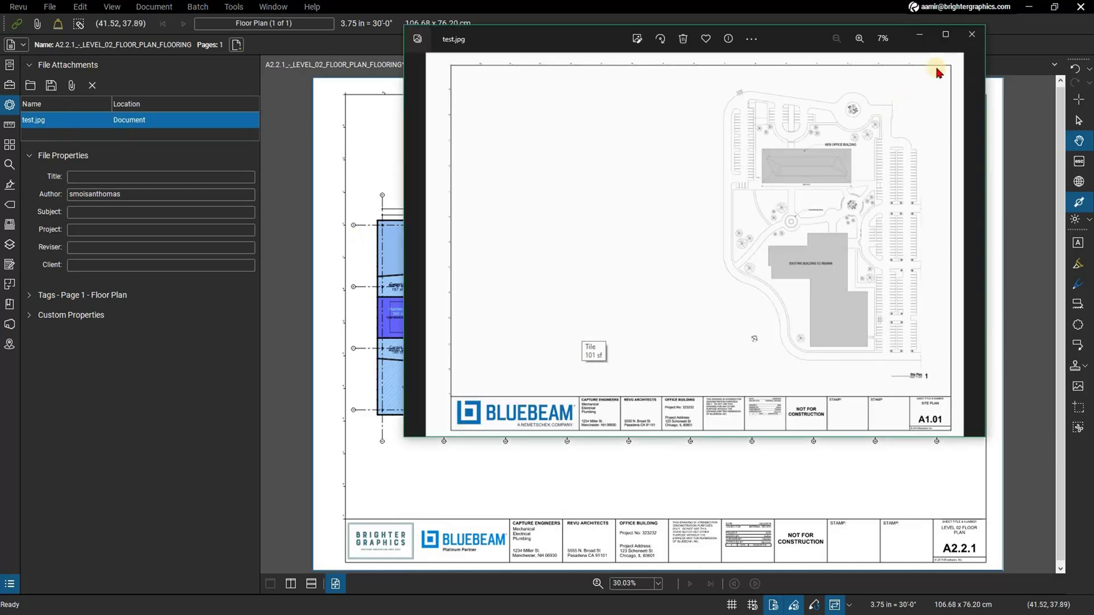
left_click(971, 34)
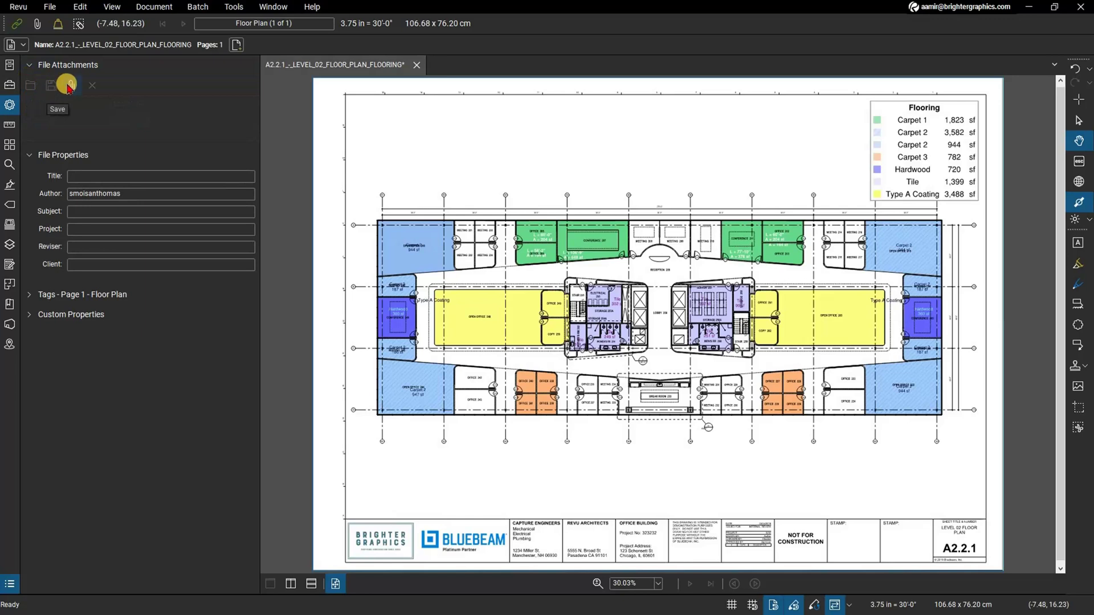
left_click(67, 84)
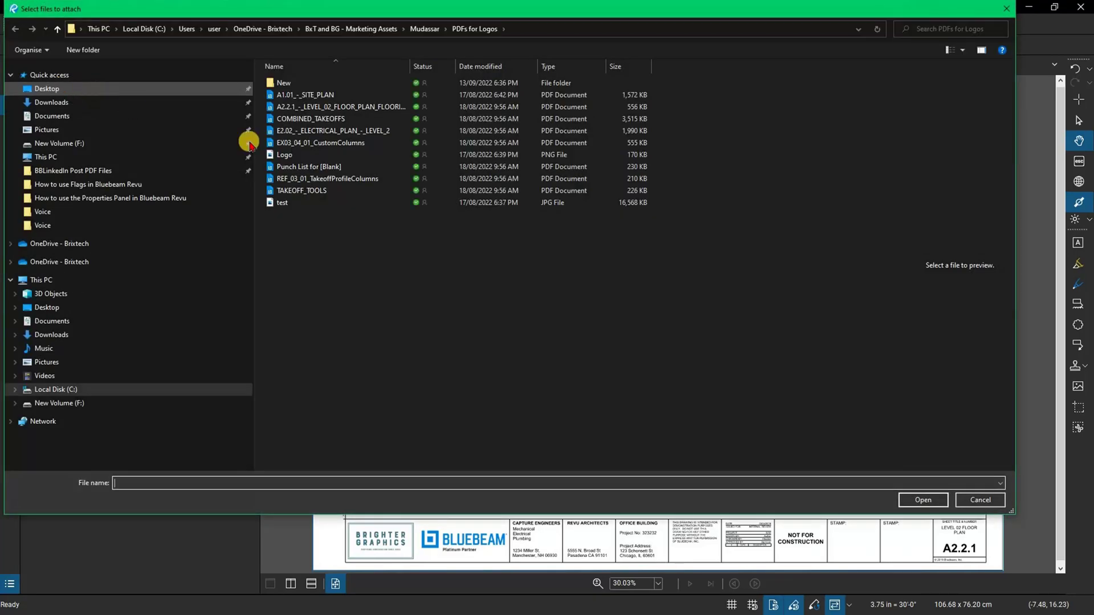
left_click(969, 502)
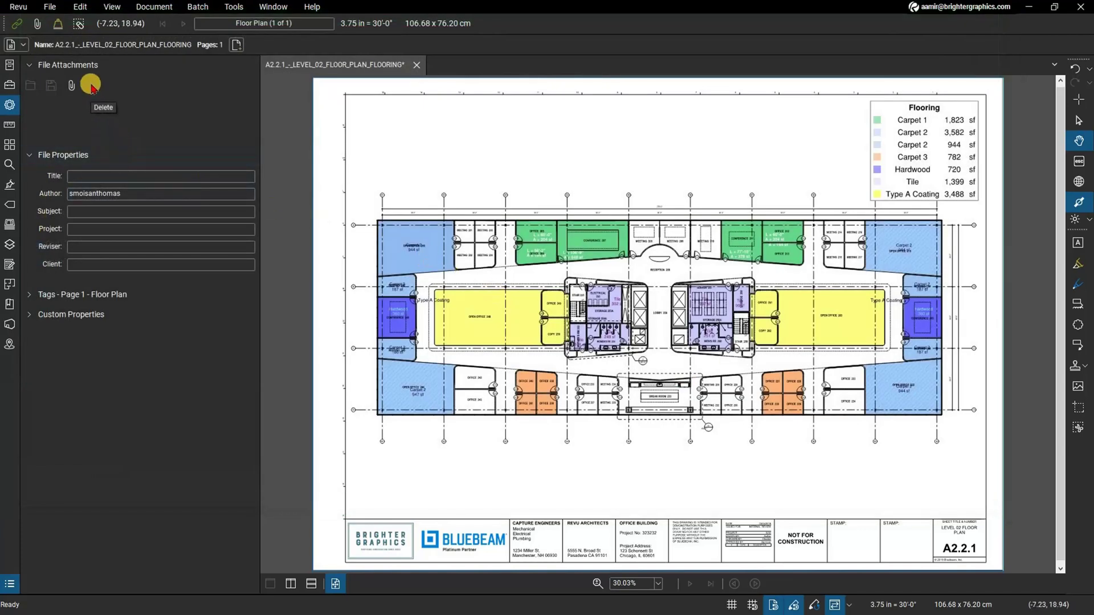
left_click(29, 65)
- Collapse File Attachments and File Properties, glance at Tags, and expand Custom Properties
left_click(41, 90)
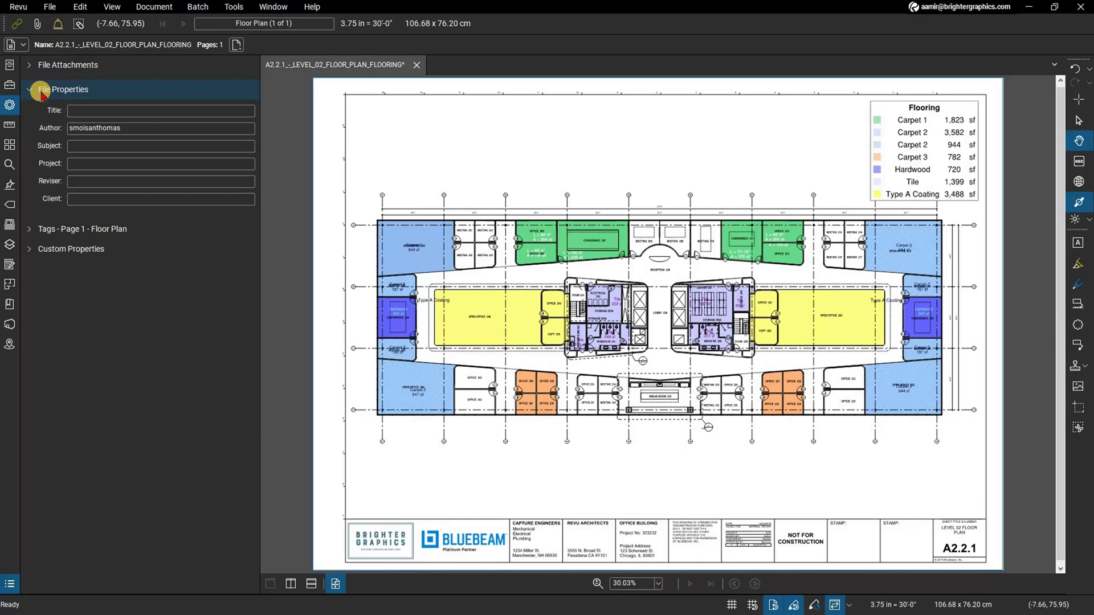
left_click(41, 91)
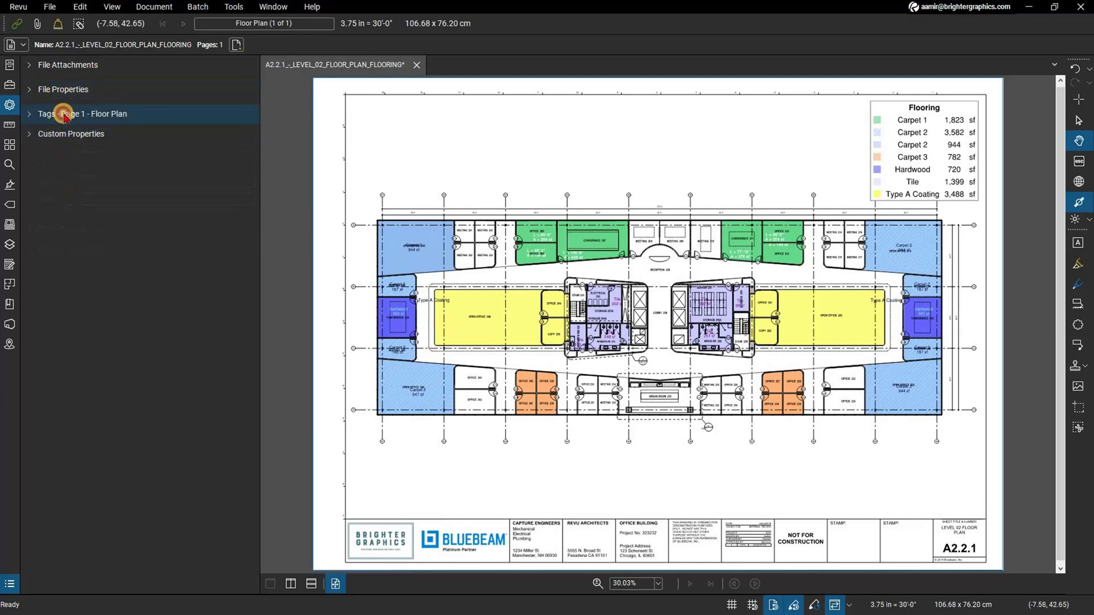
left_click(64, 116)
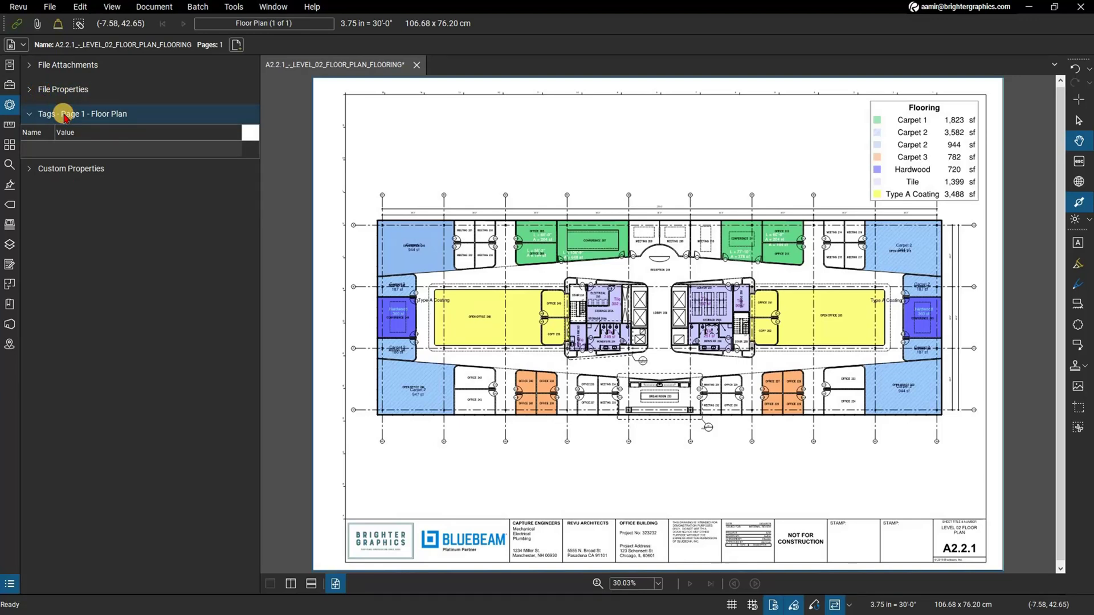
left_click(64, 114)
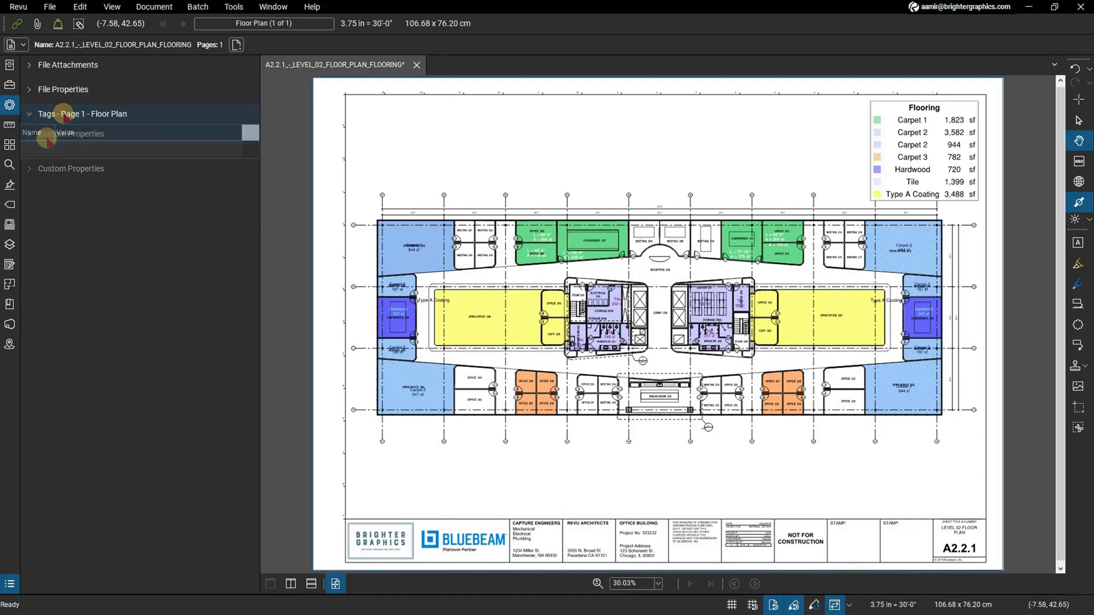
left_click(47, 135)
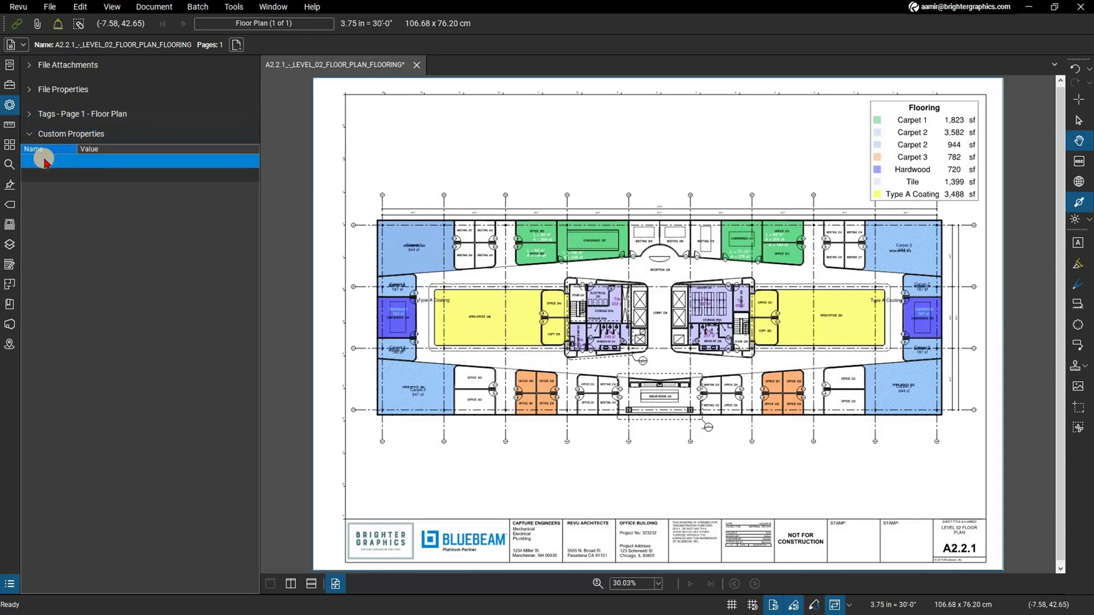
- Add a custom property named Test with value 123, then delete it
left_click(44, 159)
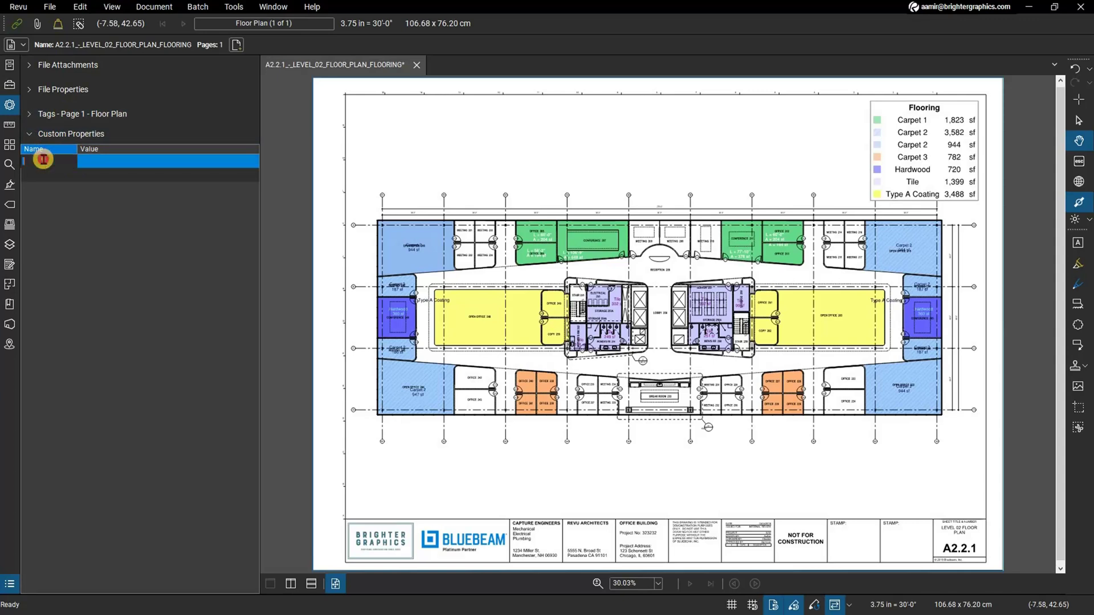
type("Test")
left_click(90, 161)
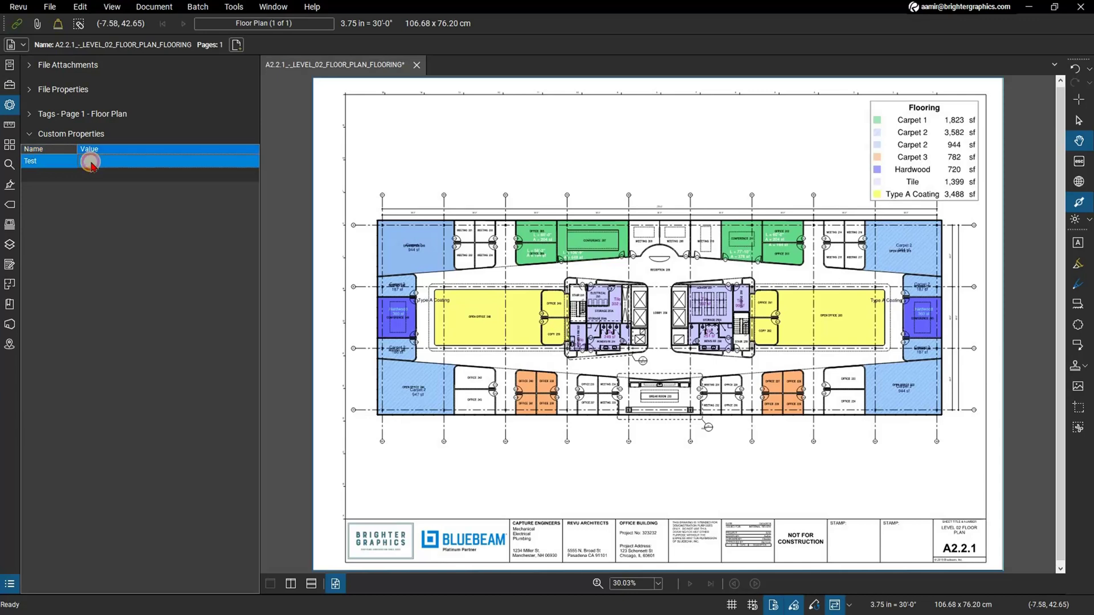
left_click(90, 161)
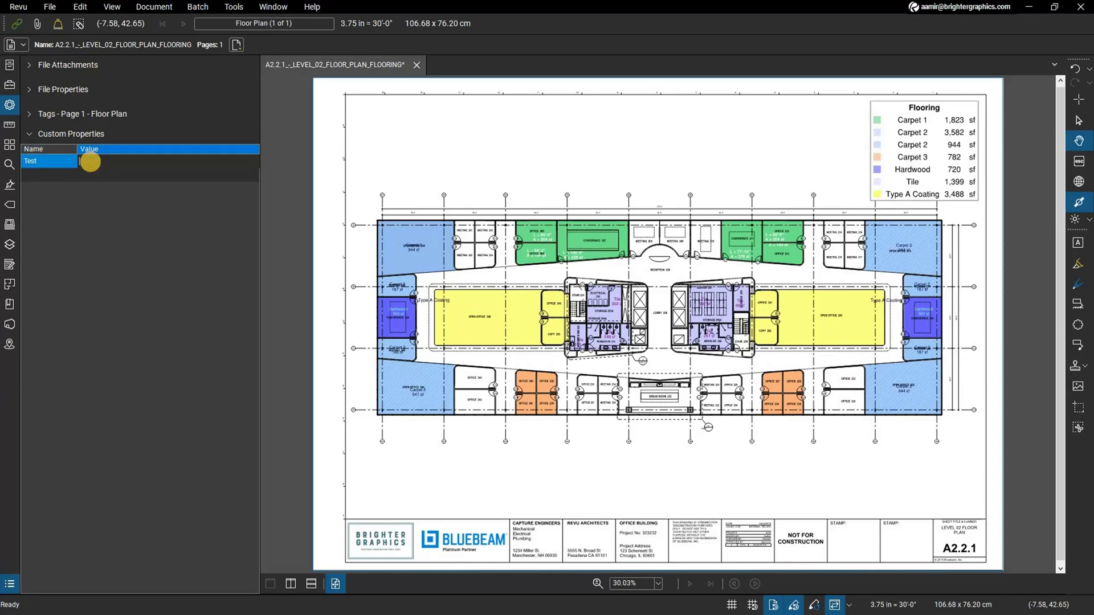
left_click(94, 198)
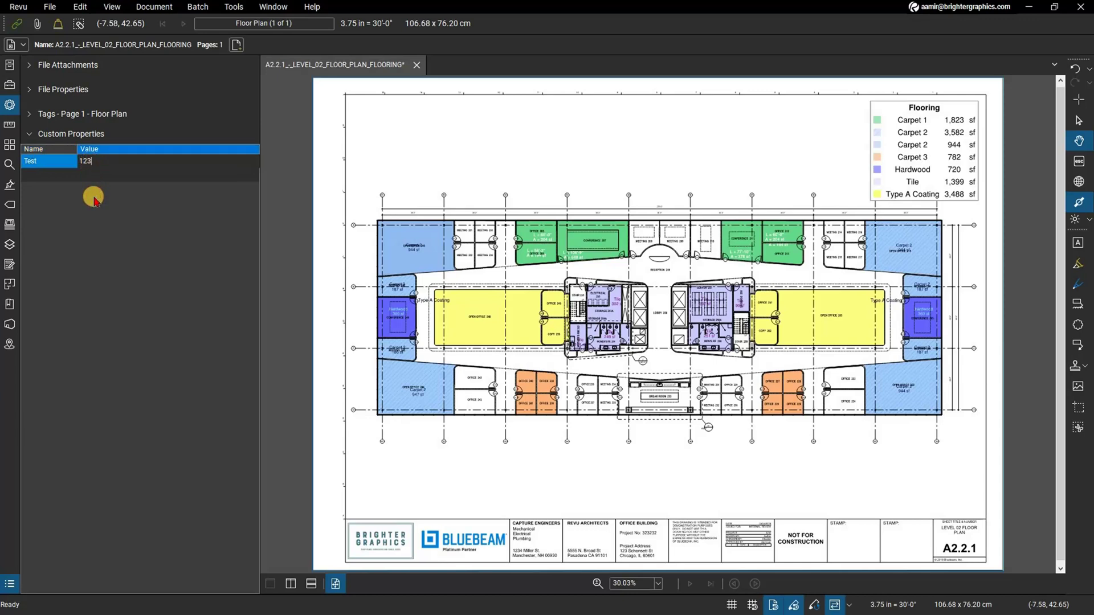
left_click(94, 198)
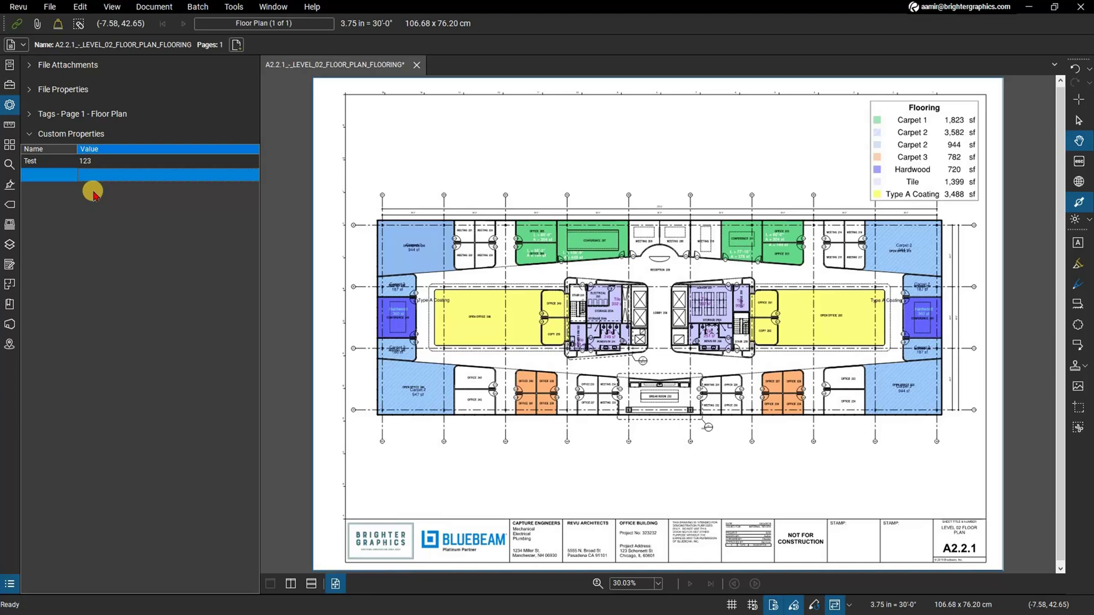
left_click(91, 161)
key("Delete")
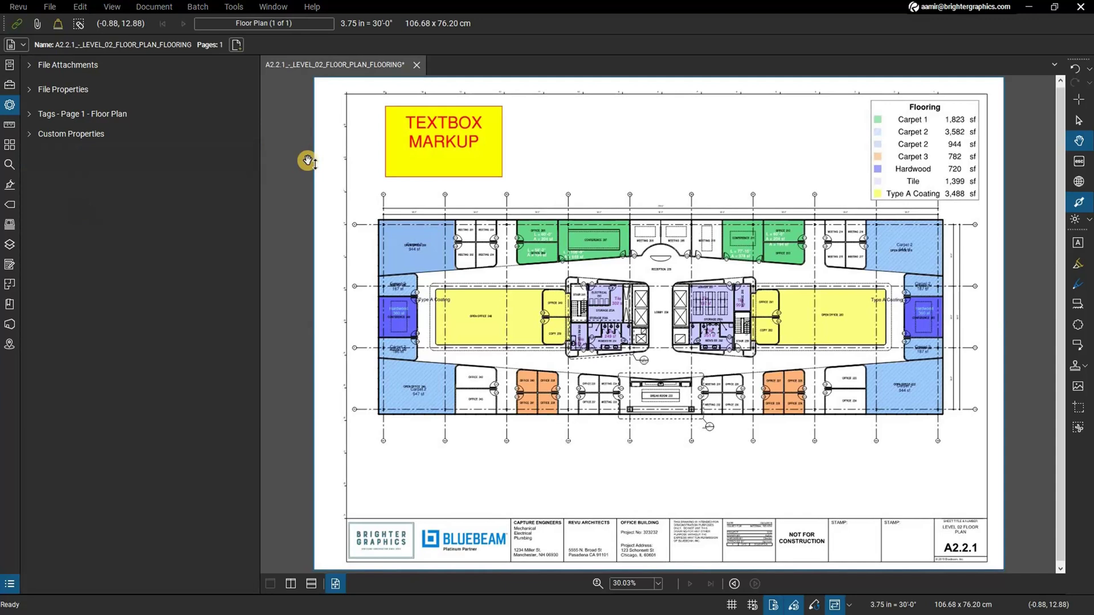
- Select the TEXTBOX MARKUP text box and look through its General, Appearance and Custom sections
left_click(391, 146)
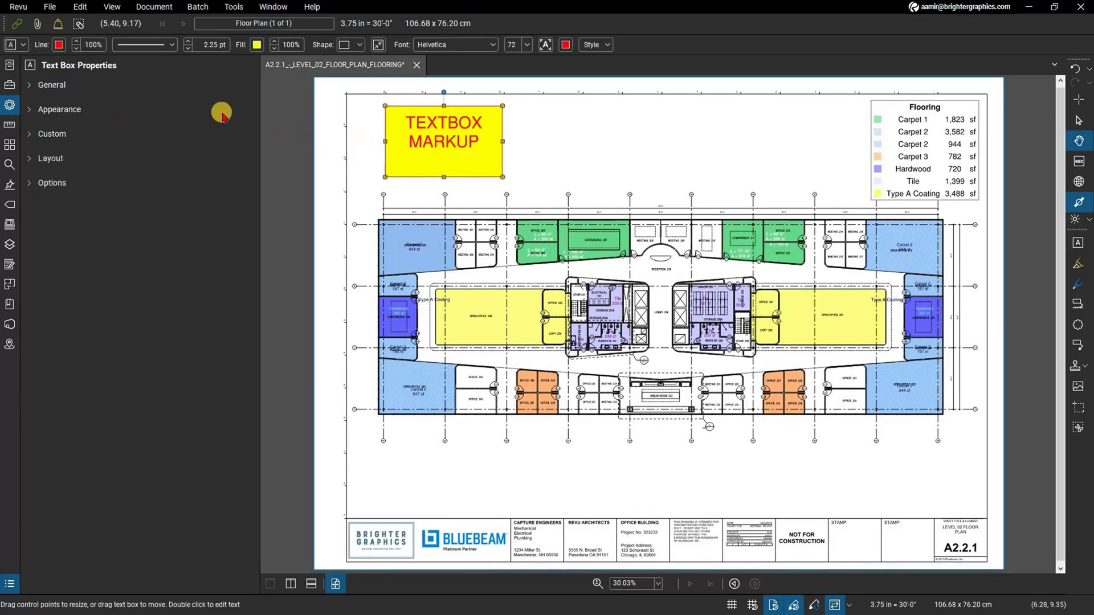
left_click(103, 84)
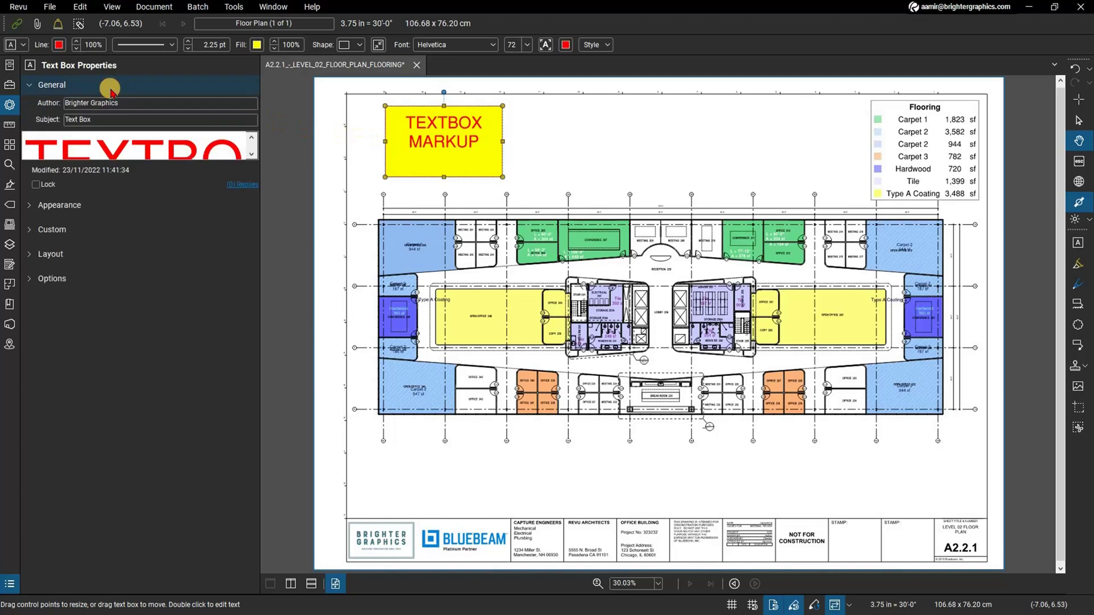
left_click(82, 85)
left_click(67, 109)
left_click(70, 111)
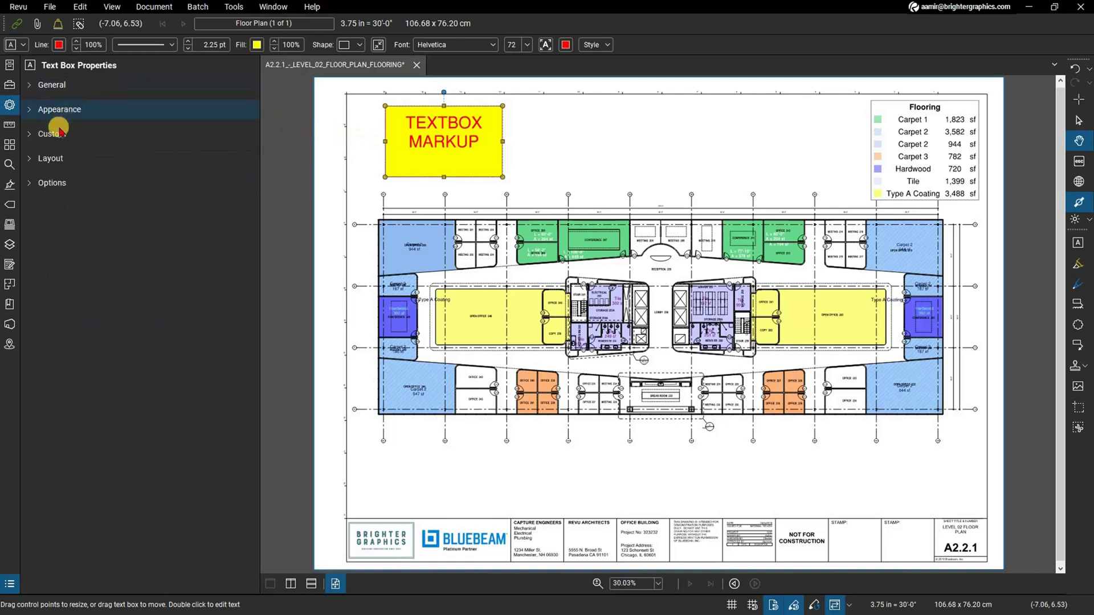
left_click(54, 134)
left_click(54, 134)
- Check its Layout and Options sections, settle on General details, then select the red length measurement
left_click(51, 158)
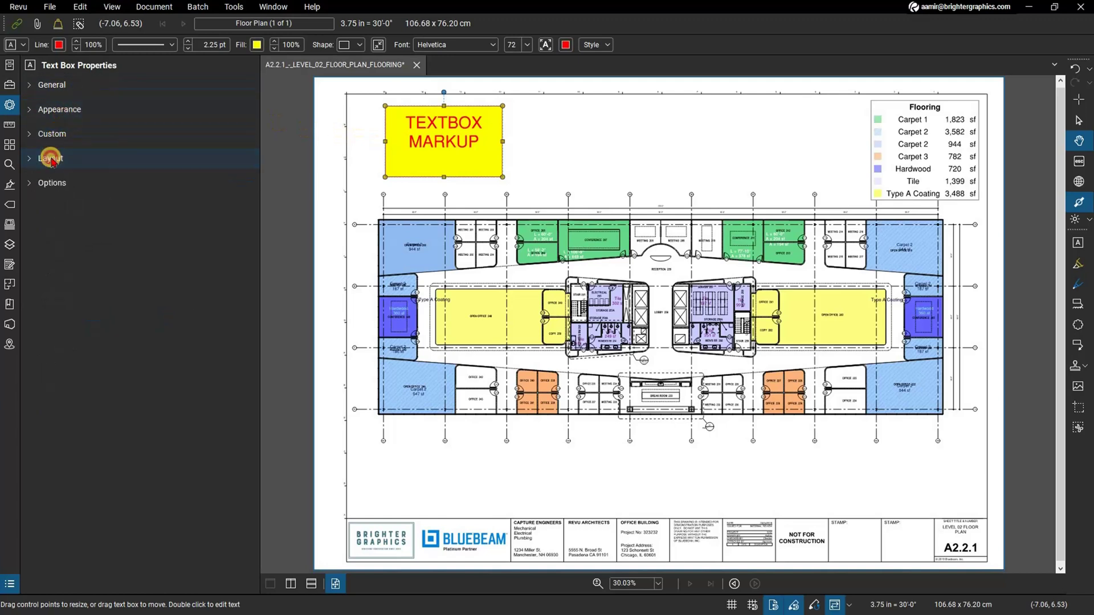
left_click(52, 158)
left_click(52, 183)
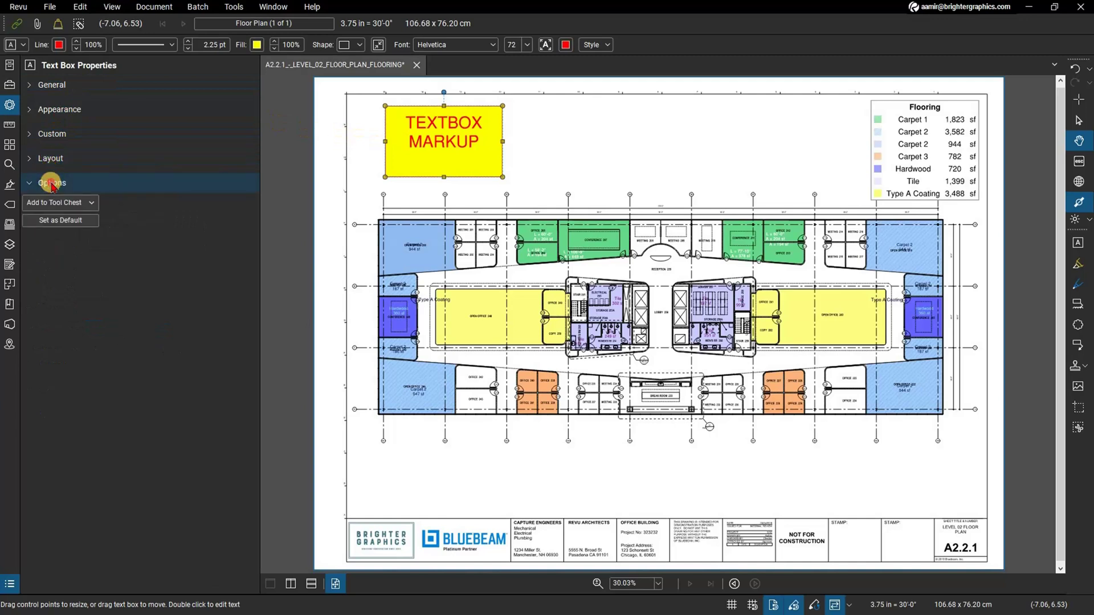
left_click(51, 183)
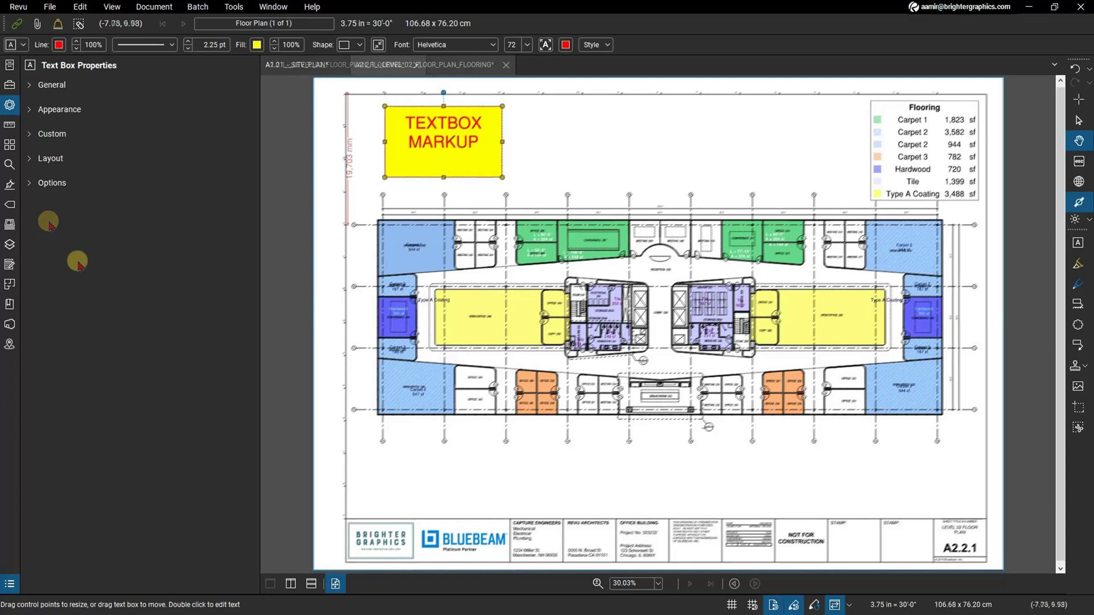
left_click(80, 86)
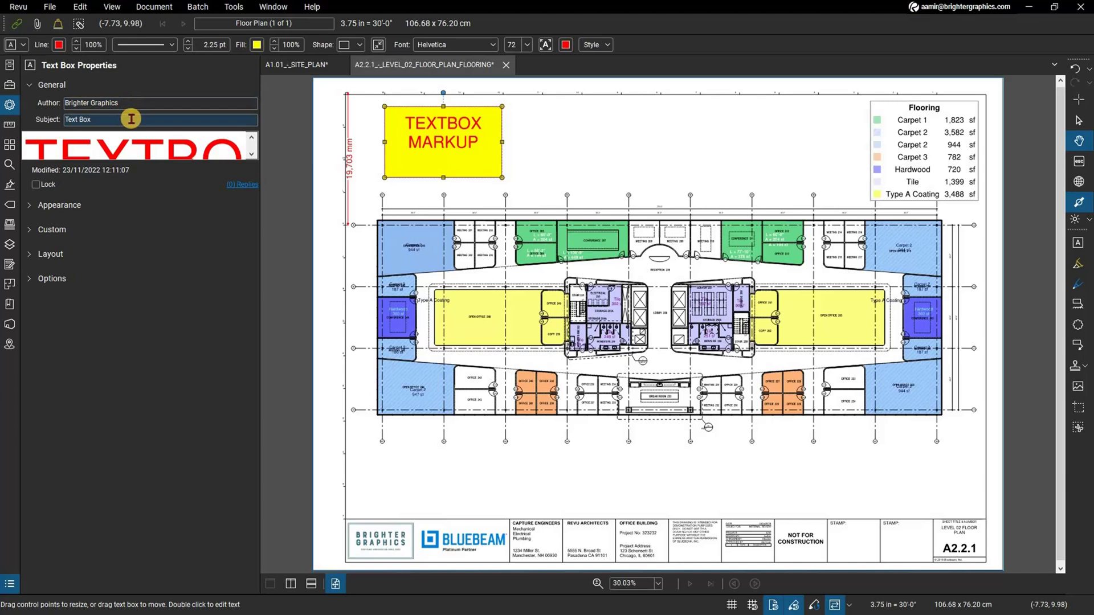
left_click(348, 145)
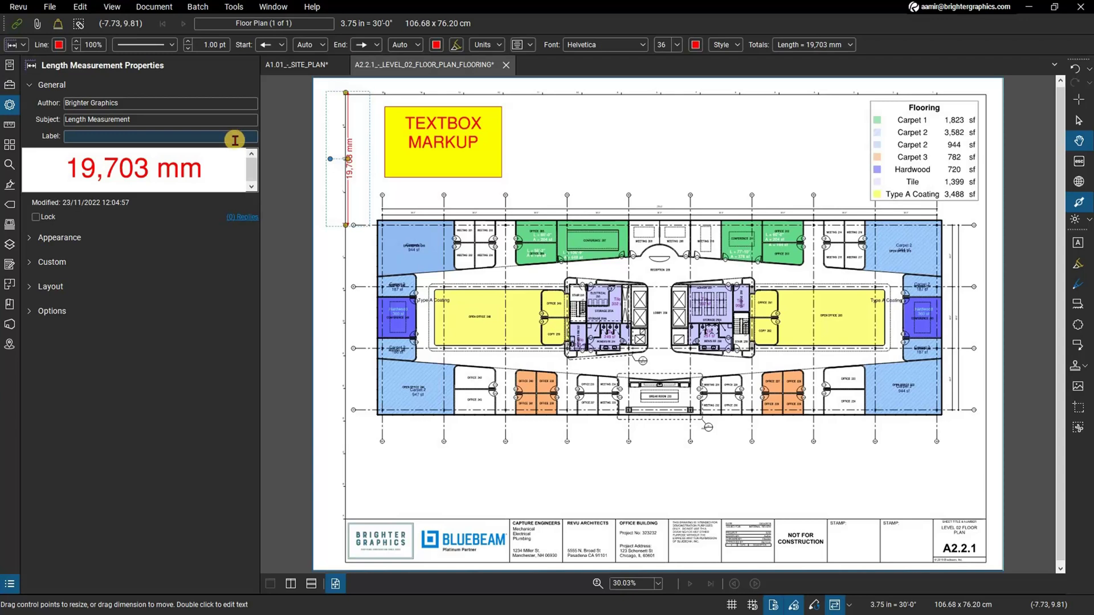
- Click into the 19,702 mm measurement value, deselect, and reselect the length measurement
left_click(119, 162)
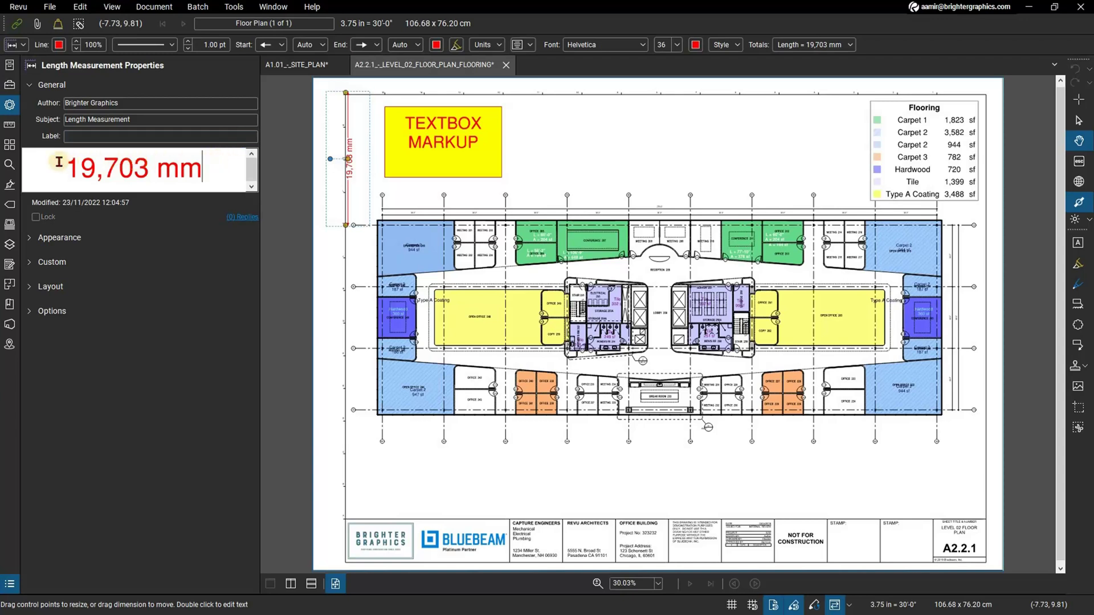
left_click(145, 198)
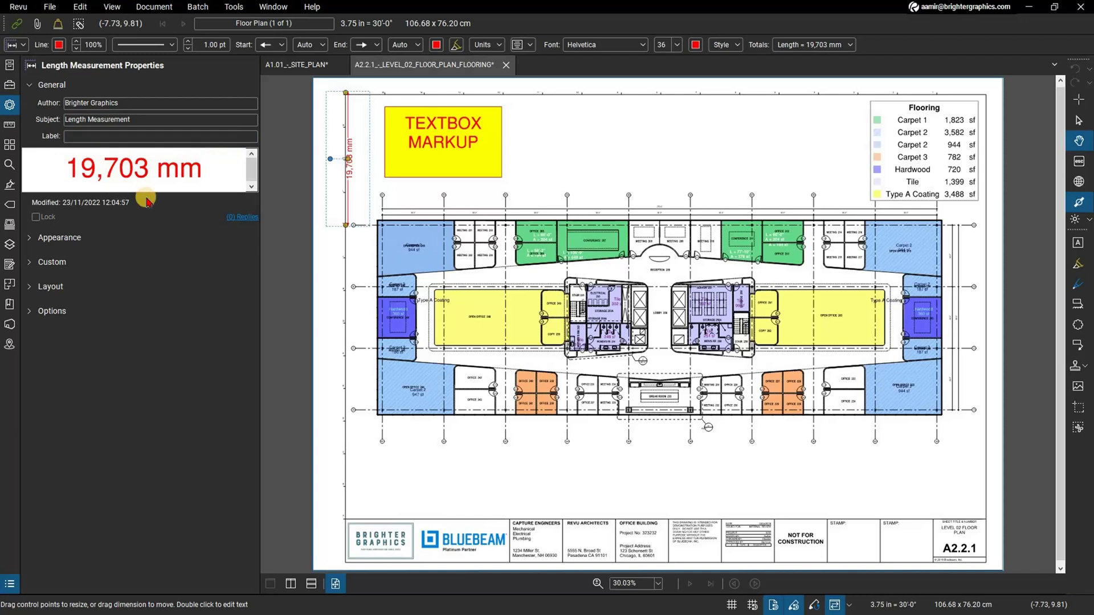
left_click(286, 175)
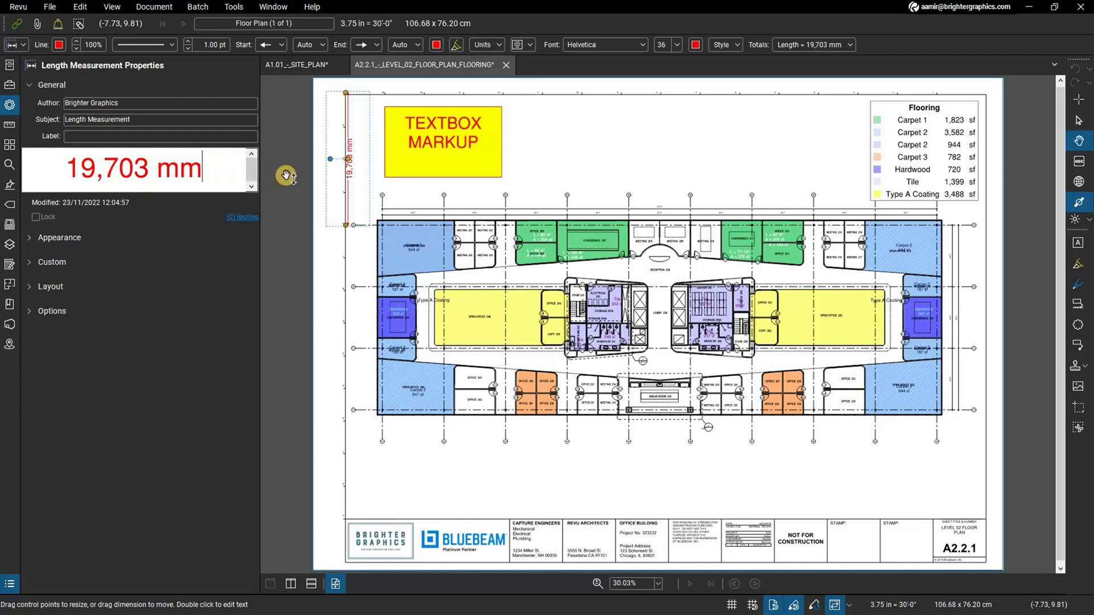
left_click(348, 159)
left_click(69, 168)
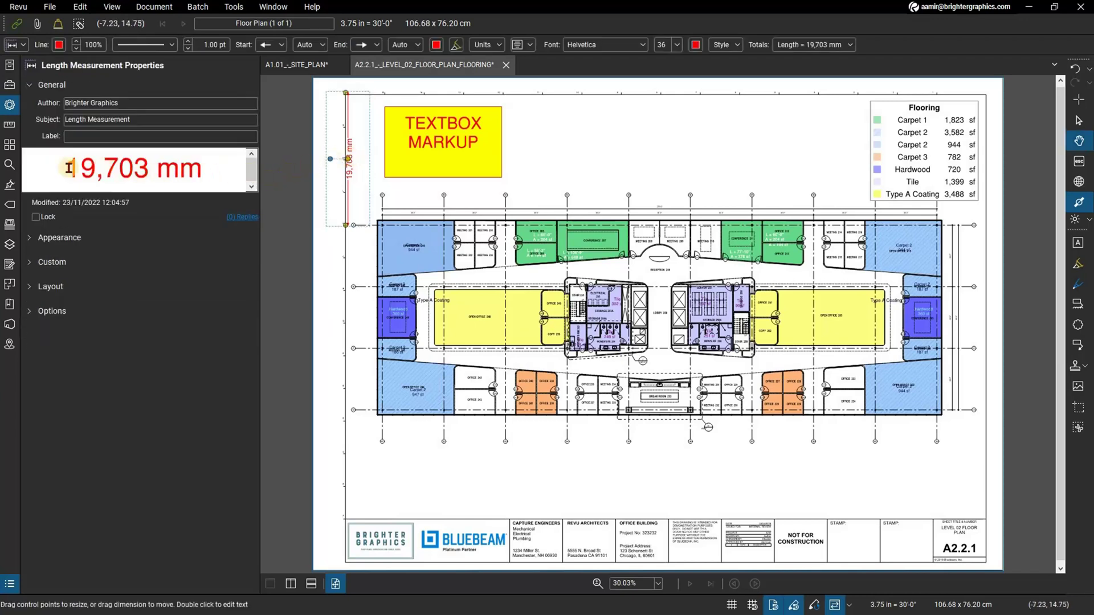
- Toggle the measurement's Lock on and off and check its Appearance and Custom sections
left_click(38, 218)
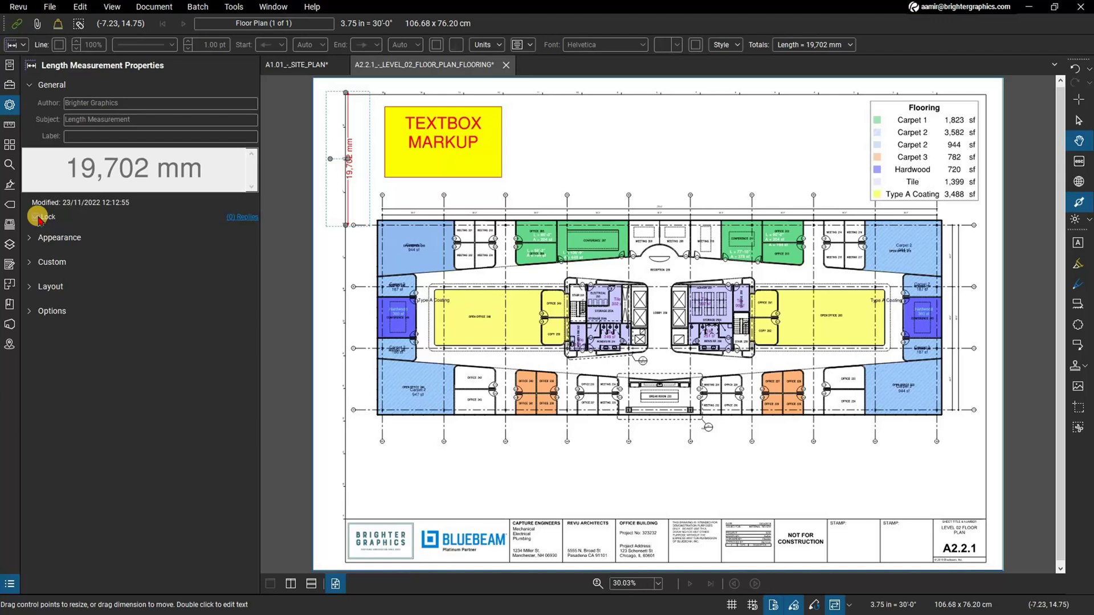
left_click(38, 218)
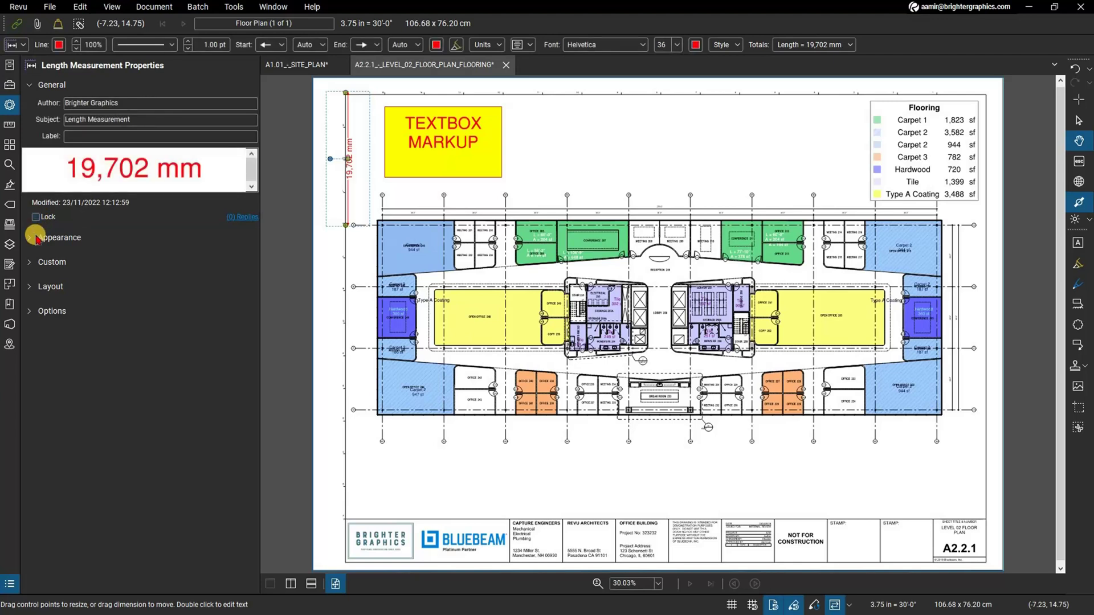
left_click(35, 239)
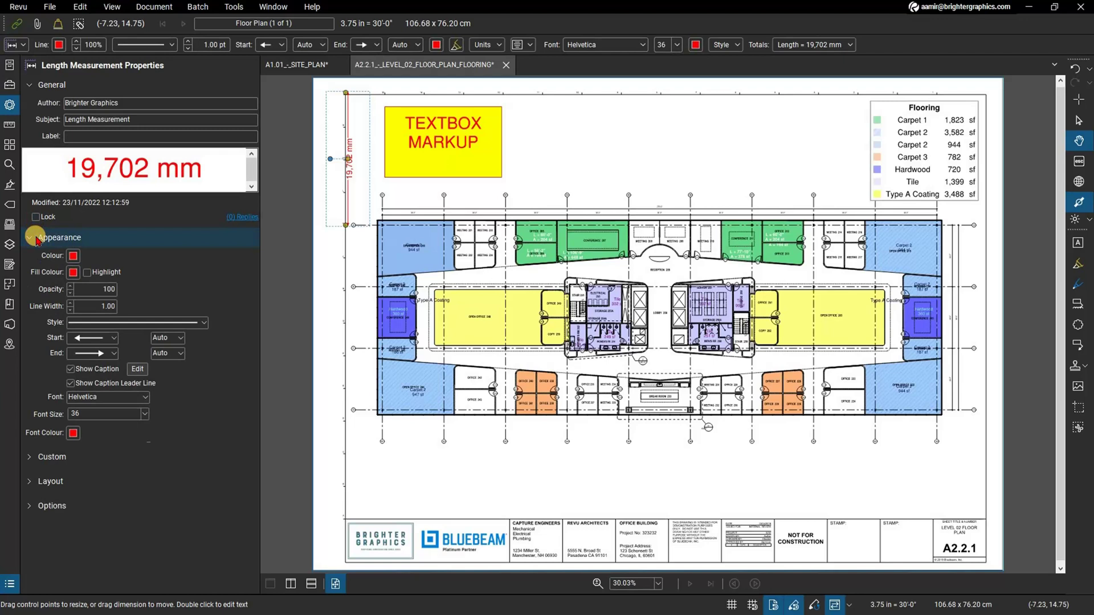
left_click(36, 238)
left_click(35, 262)
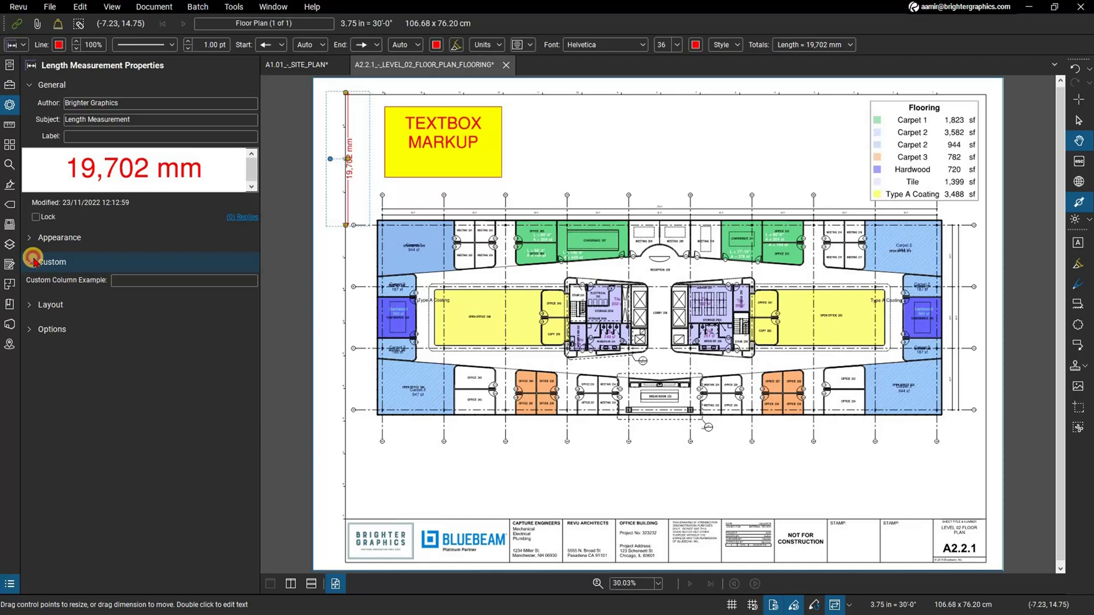
left_click(35, 261)
- With Layout shown, drag the length measurement lower along the plan's left edge
left_click(34, 286)
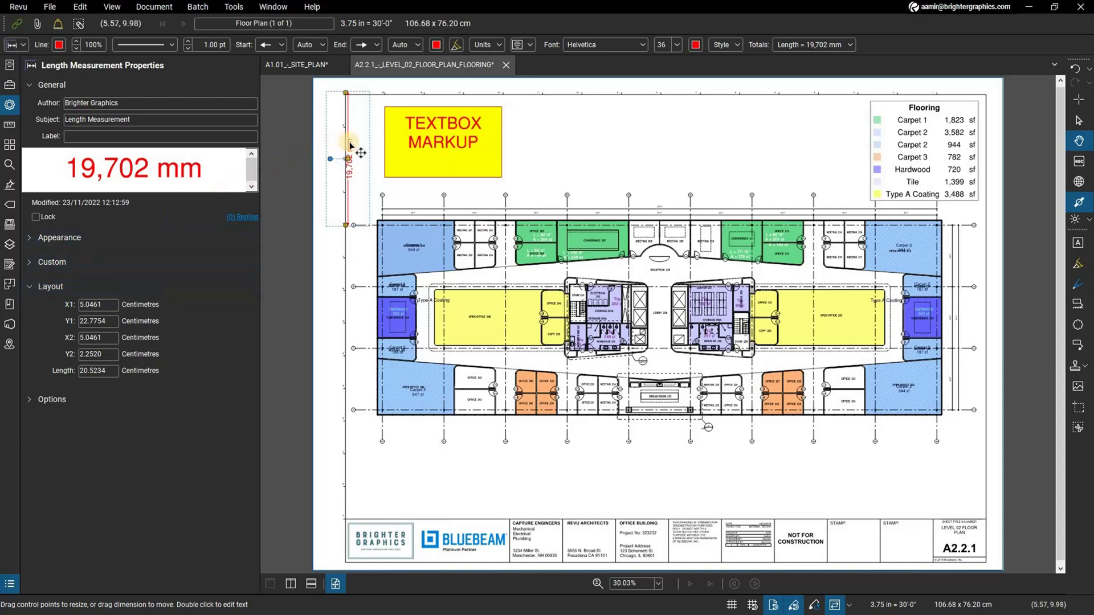
left_click_drag(349, 145, 350, 219)
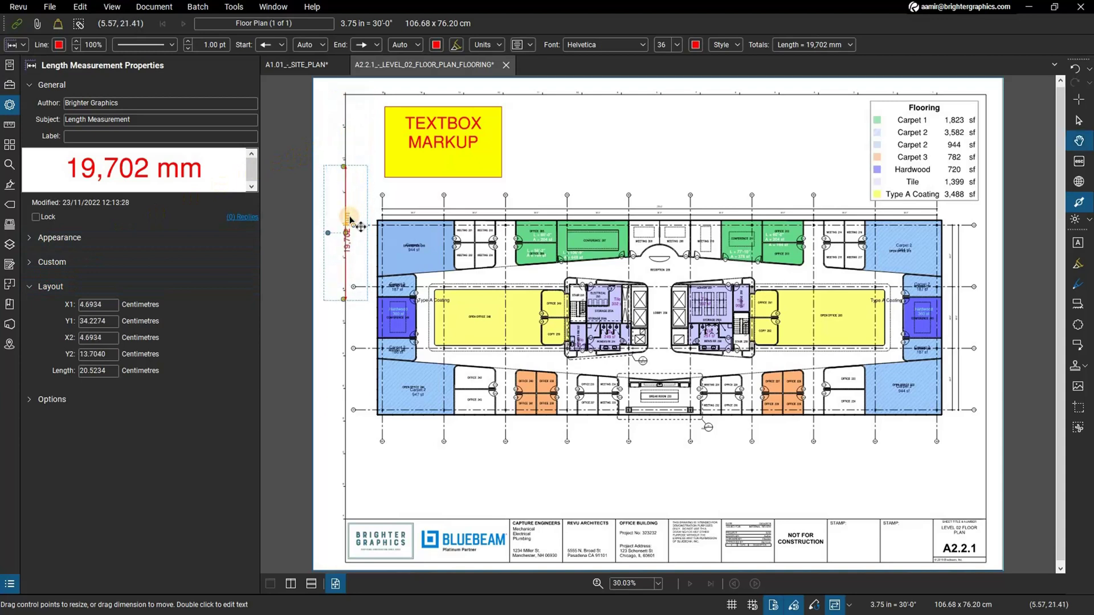
left_click(56, 286)
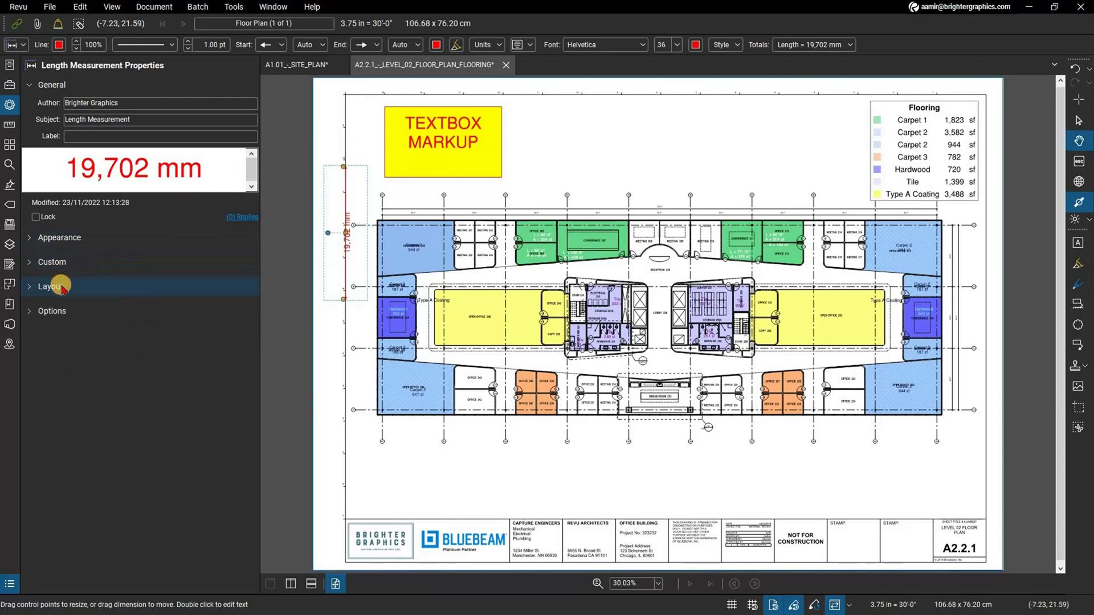
- Show the measurement's Options and check the Add to Tool Chest list without choosing a tool set
left_click(59, 310)
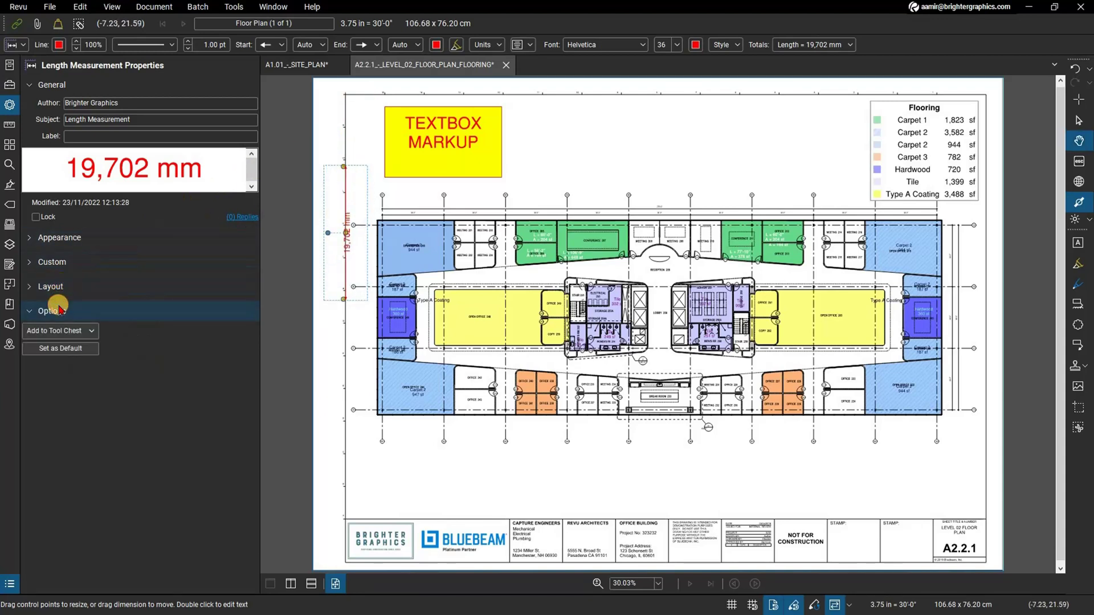
left_click(91, 331)
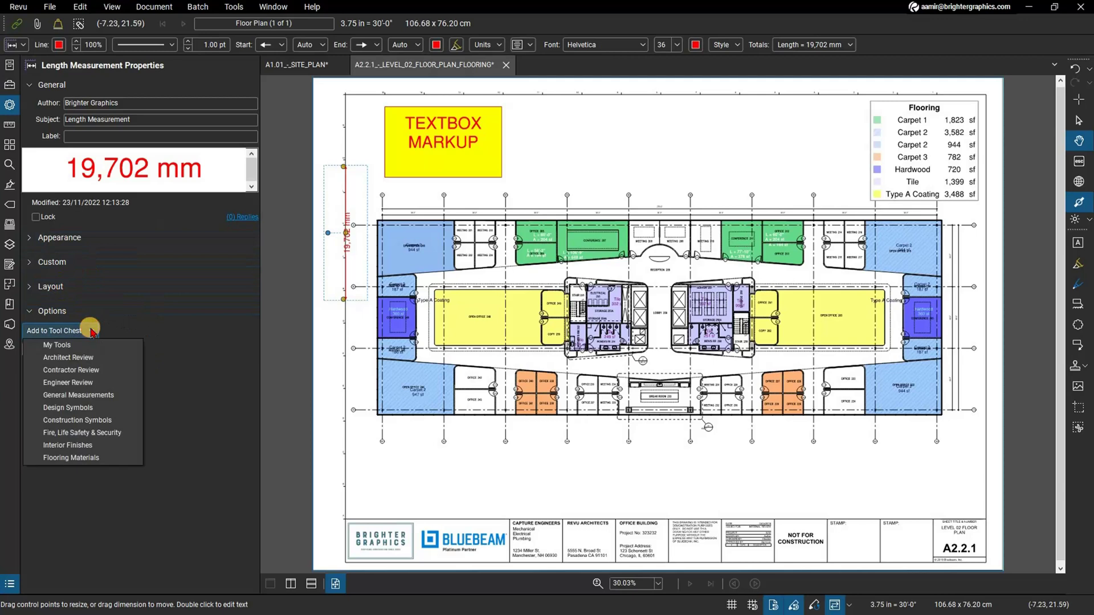
left_click(127, 325)
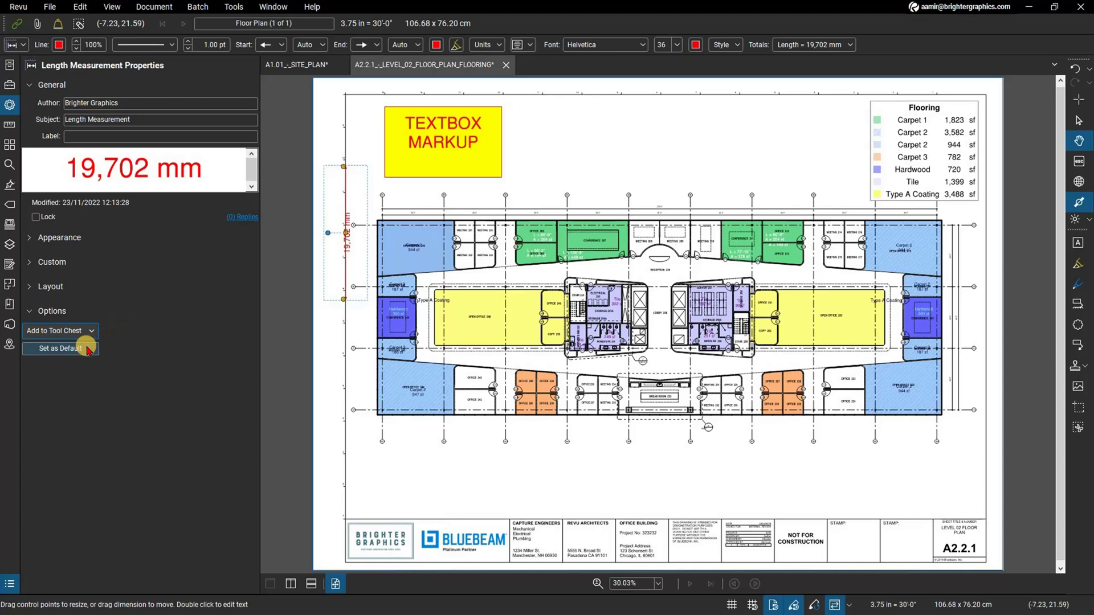
- Collapse the Properties panel and deselect the length measurement on the Level 02 flooring plan
left_click(259, 239)
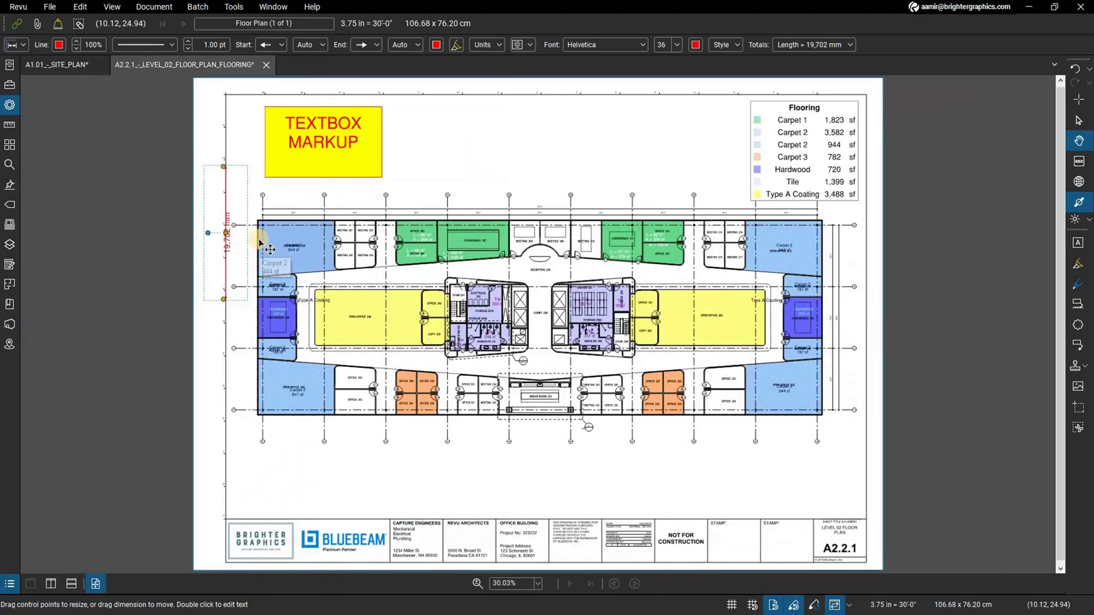
left_click(408, 138)
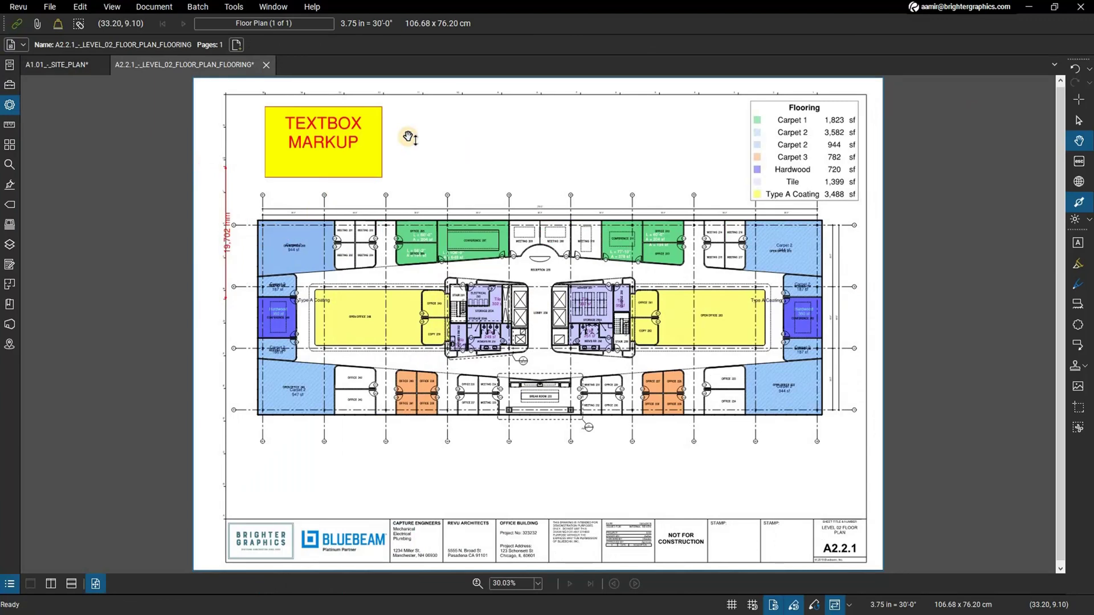